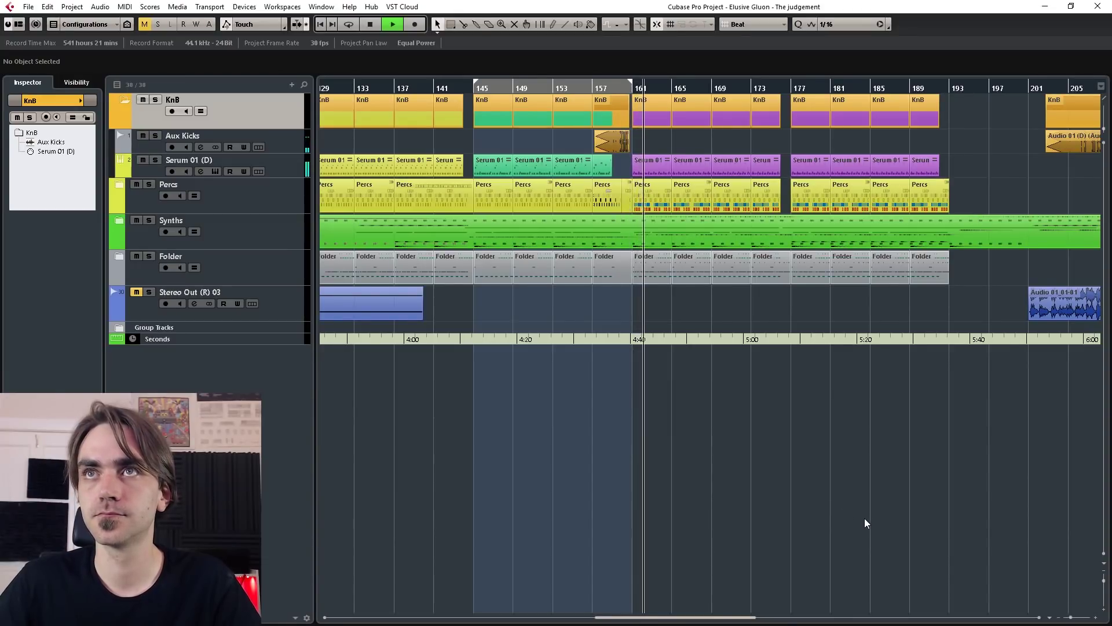
Play back the arrangement's kick and bass sections from bar 145 onward, including the red section after bar 209
key("g")
scroll(861, 519, "right", 2)
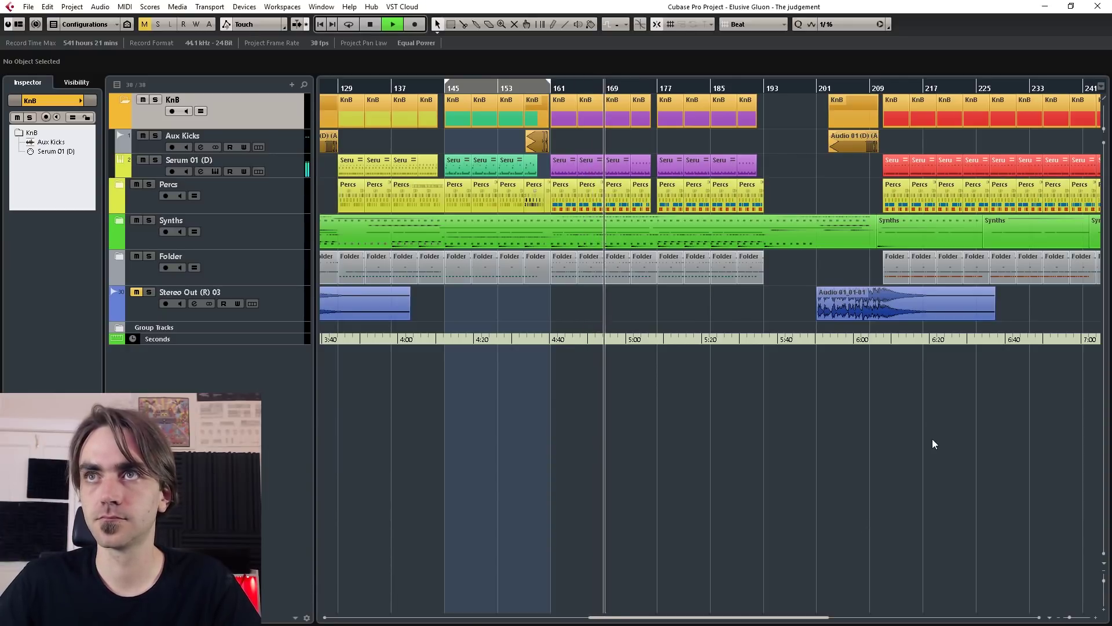
key("space")
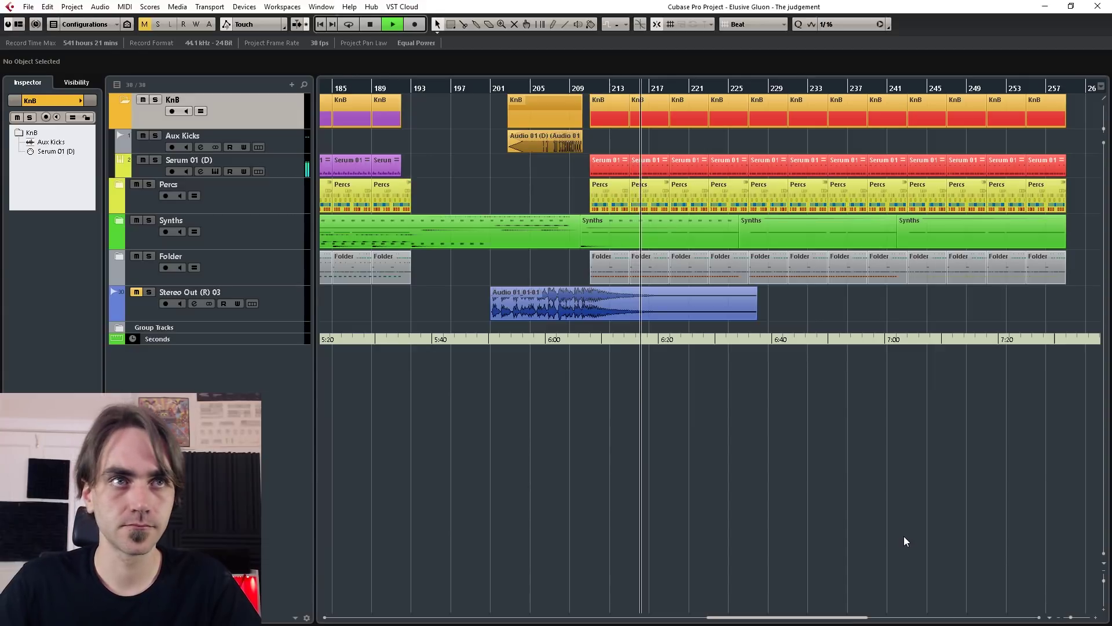
scroll(905, 534, "left", 2)
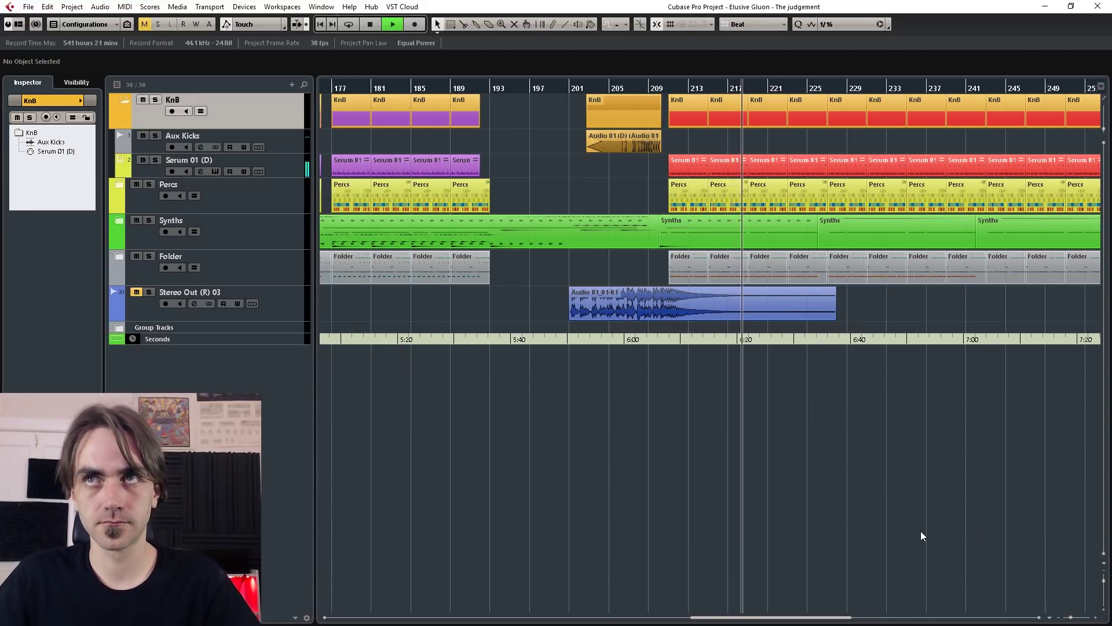
key("space")
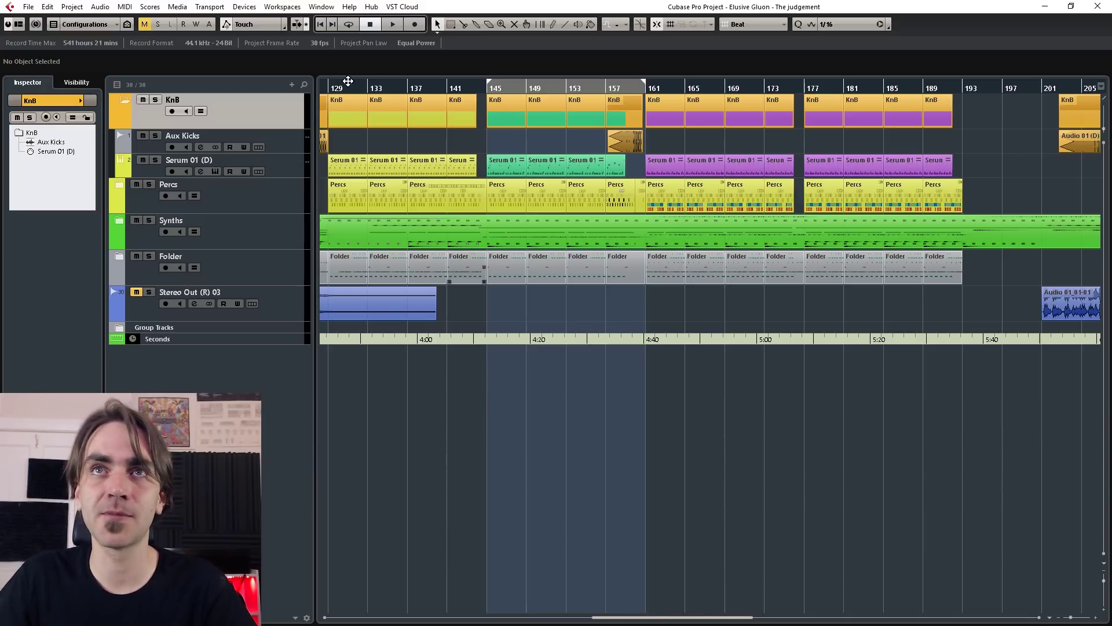
Add a Serum instrument track below Serum 01 (D) and set its MIDI transpose to 5
scroll(436, 185, "up", 3)
right_click(297, 167)
mouse_move(323, 177)
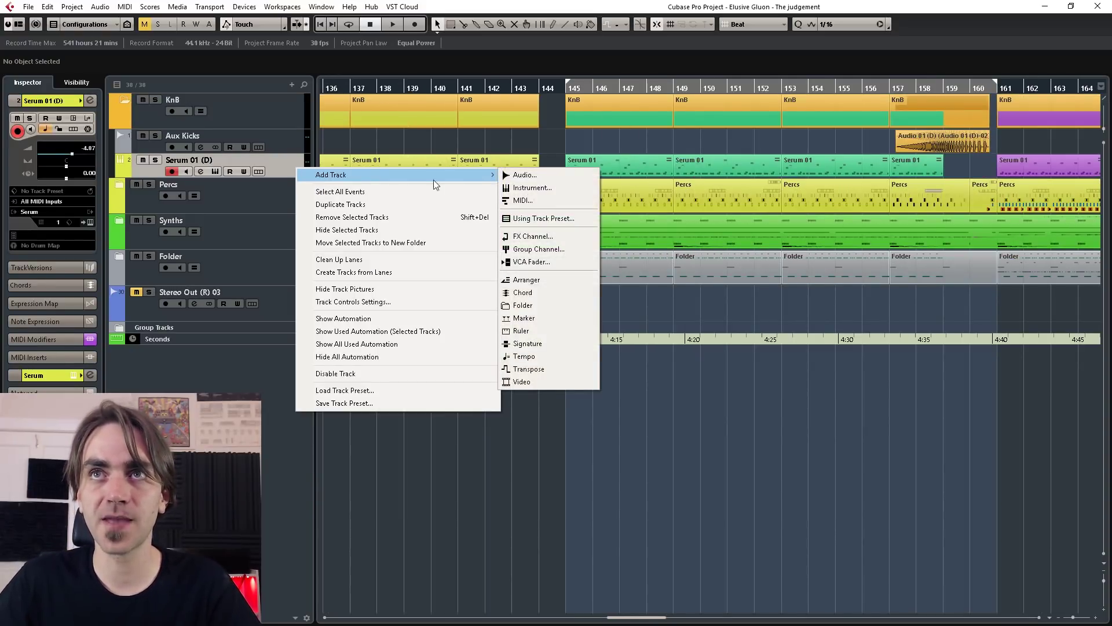
left_click(526, 188)
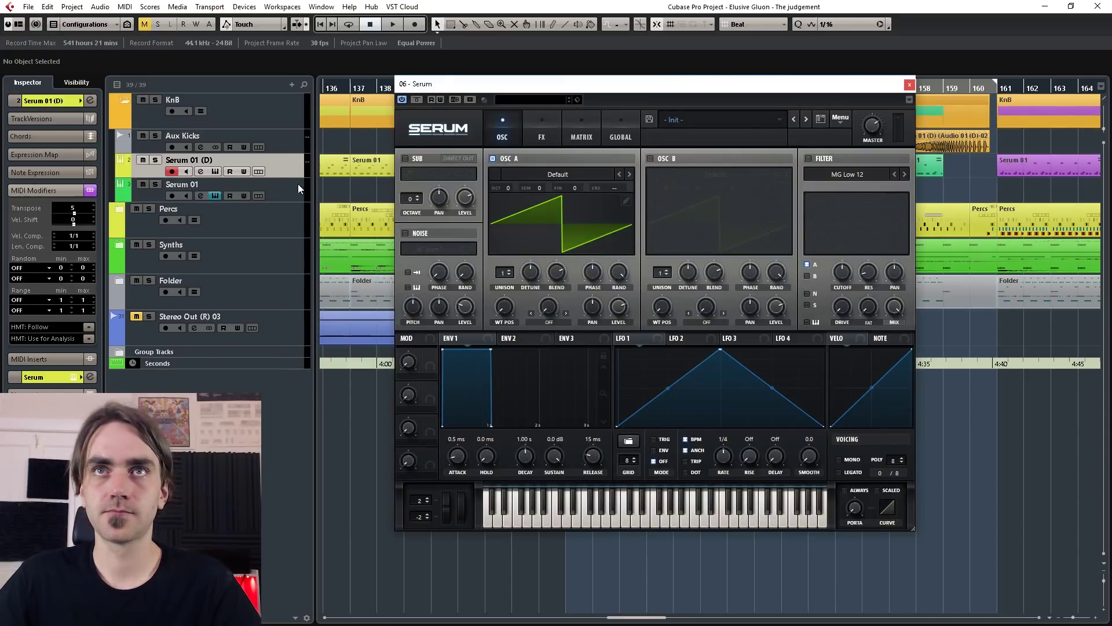
type("5")
key("Return")
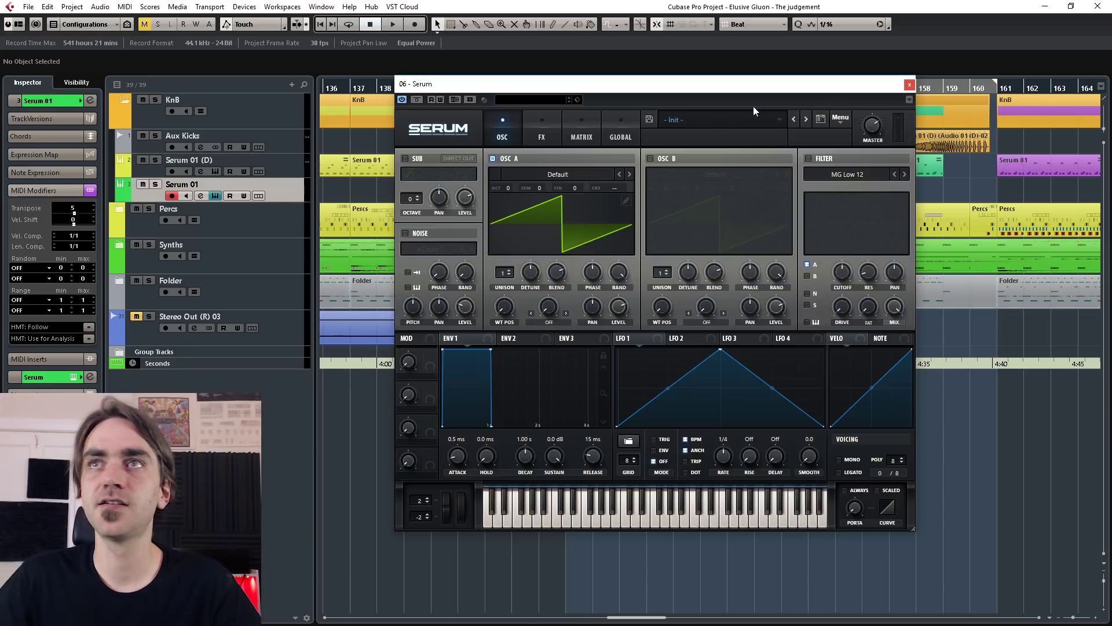
Move the Serum window clear of the upper tracks and turn Osc A's random phase all the way down
left_click_drag(736, 83, 346, 284)
left_click_drag(590, 165, 591, 186)
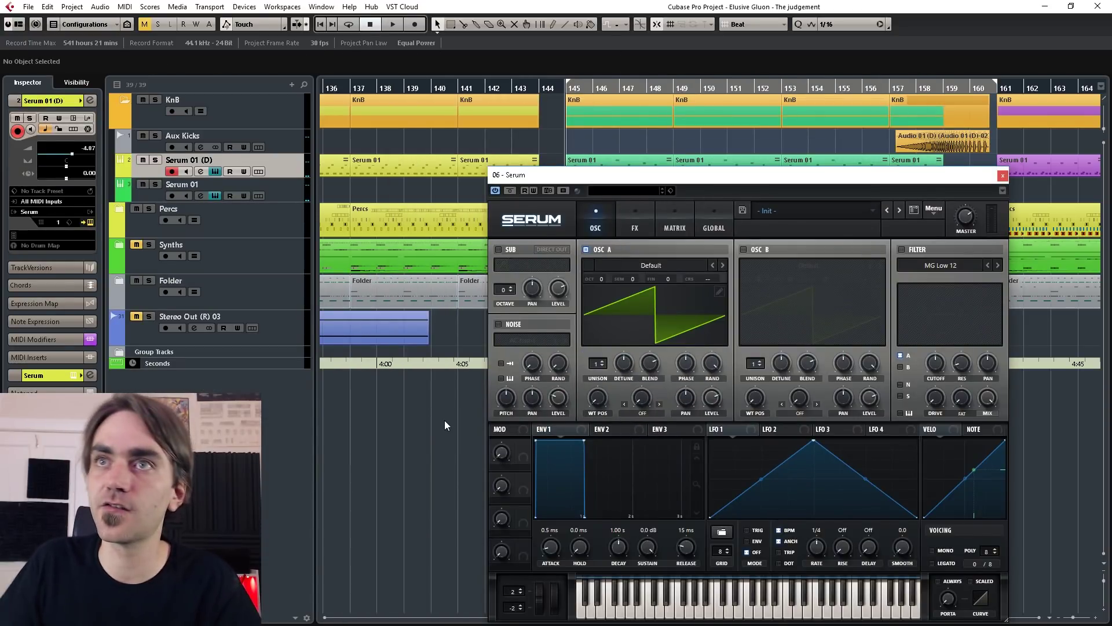
left_click_drag(715, 364, 716, 545)
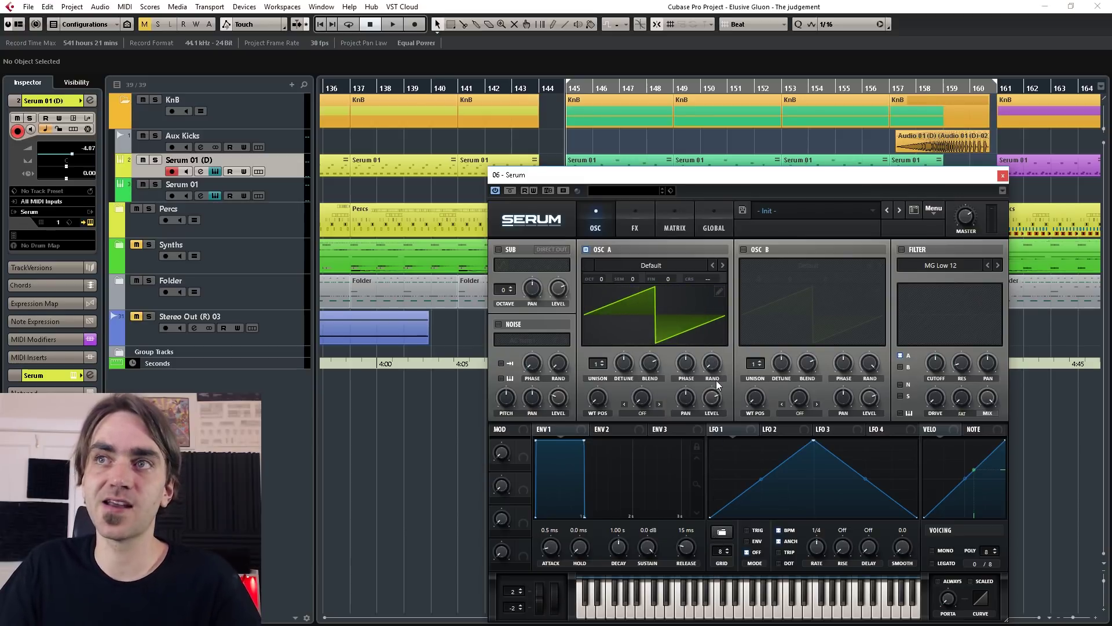
Enable Mono and Legato voicing for the new Serum patch
left_click(932, 551)
left_click(933, 564)
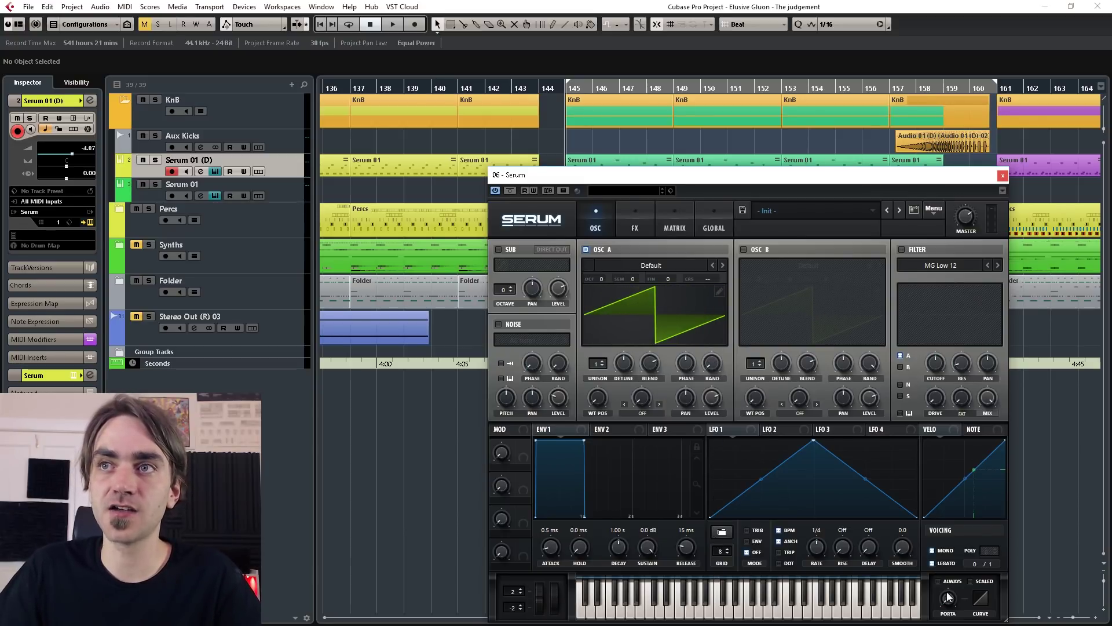
mouse_move(950, 602)
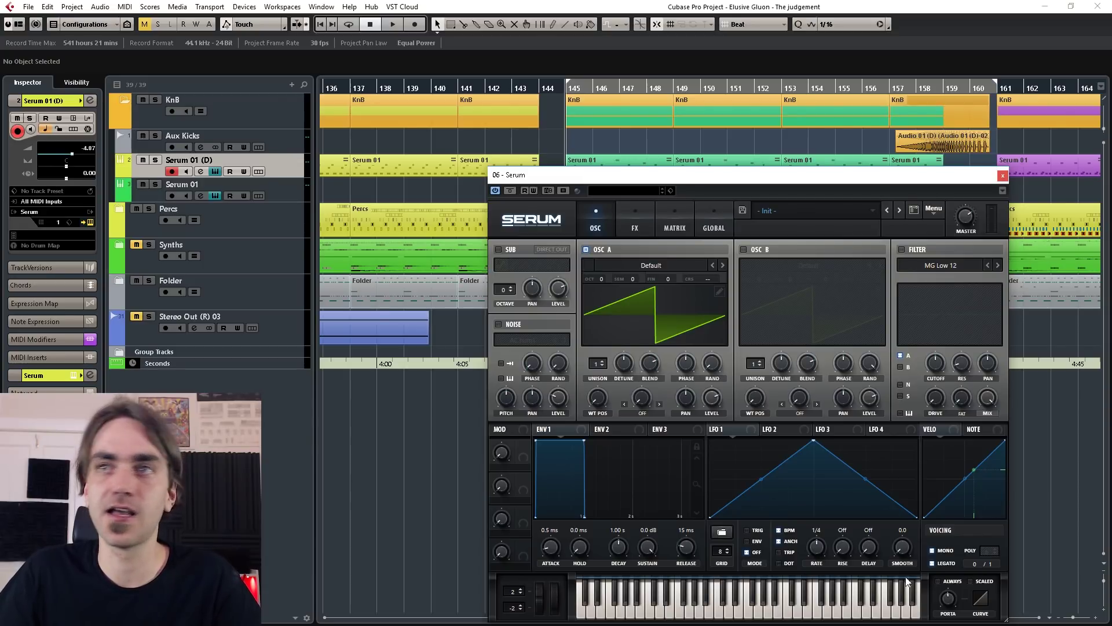
left_click_drag(953, 606, 955, 601)
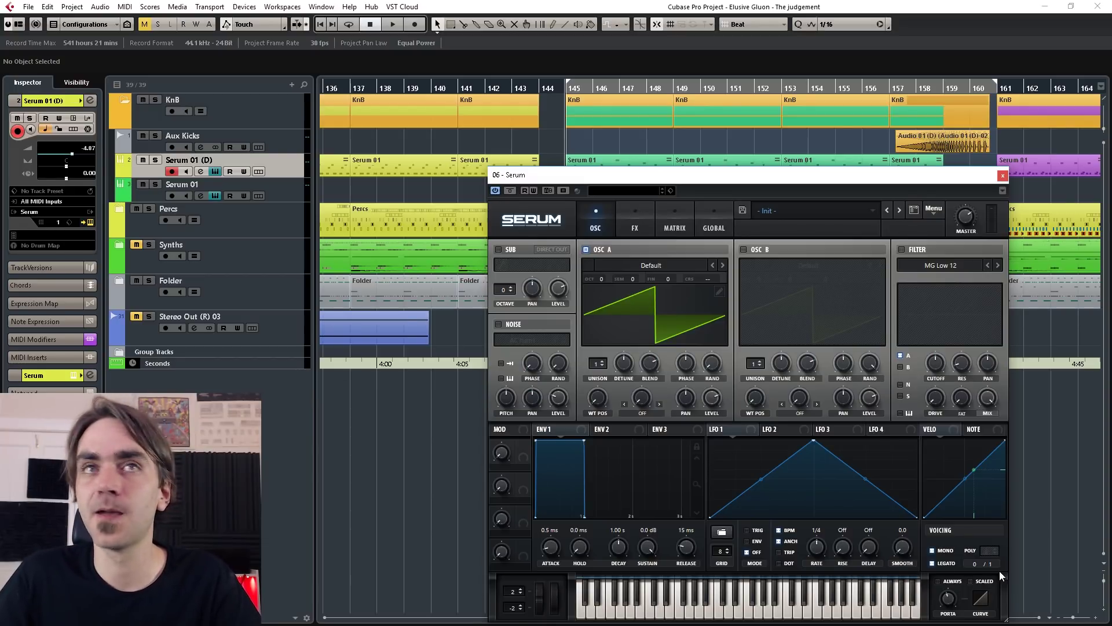
Enable the MG Low 12 filter and lower its cutoff
left_click(901, 250)
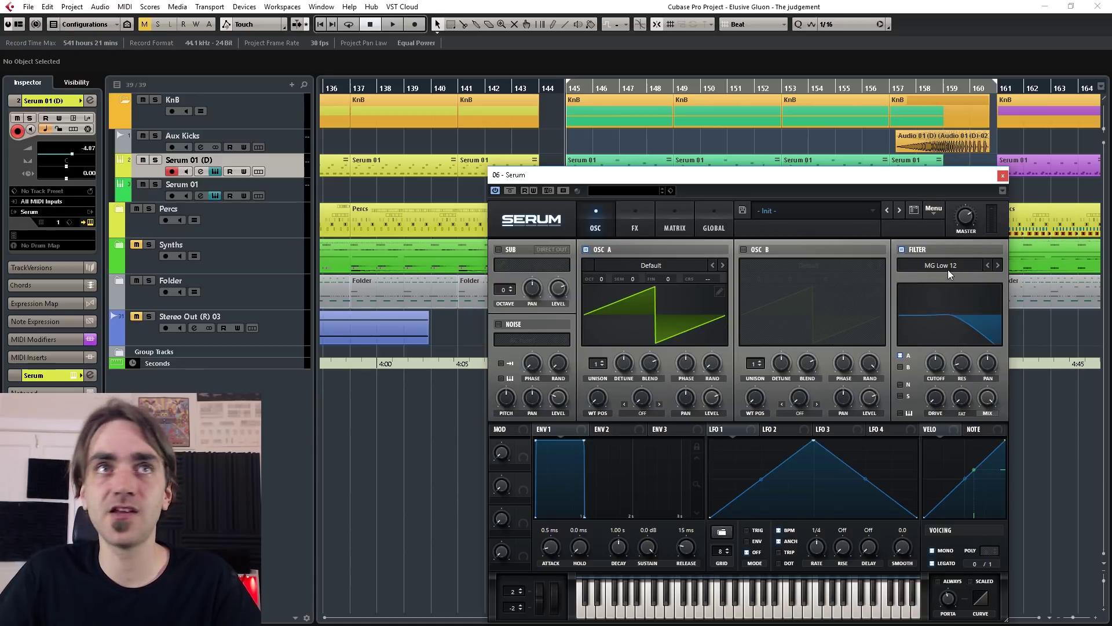
left_click_drag(937, 364, 927, 384)
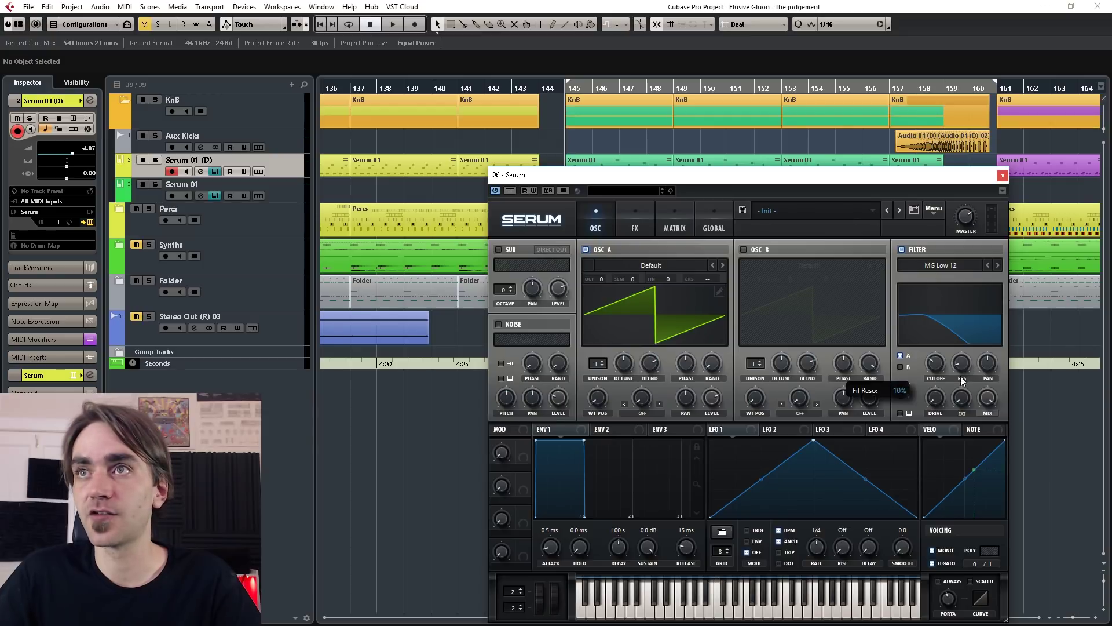
Load the Analog wavetable Basic Shapes into Osc A and move its wavetable position to the square wave
left_click(653, 266)
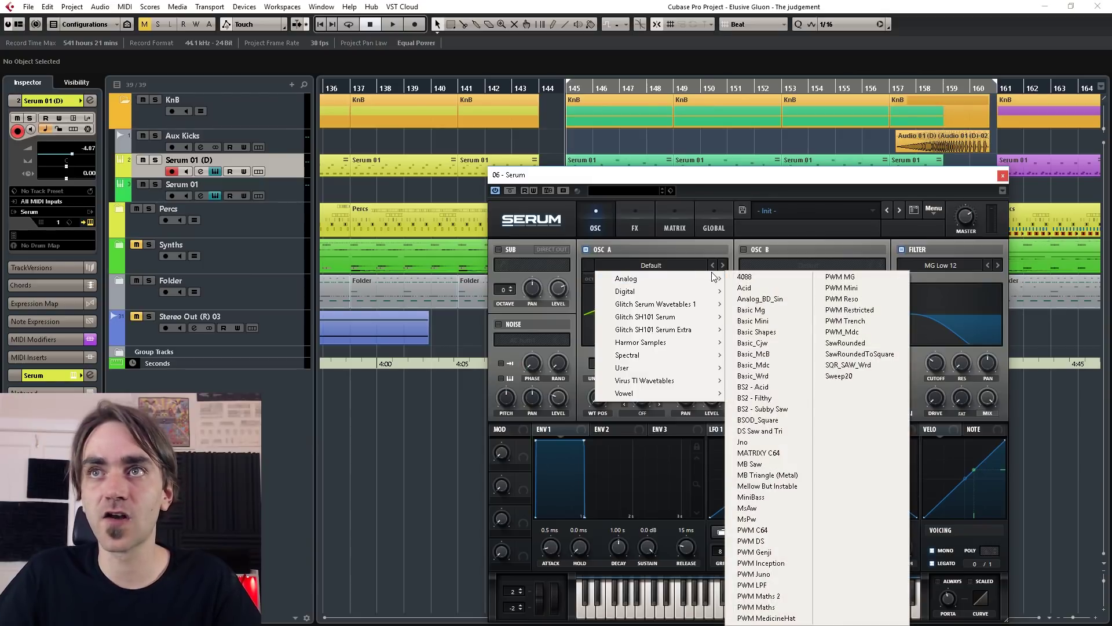
mouse_move(666, 279)
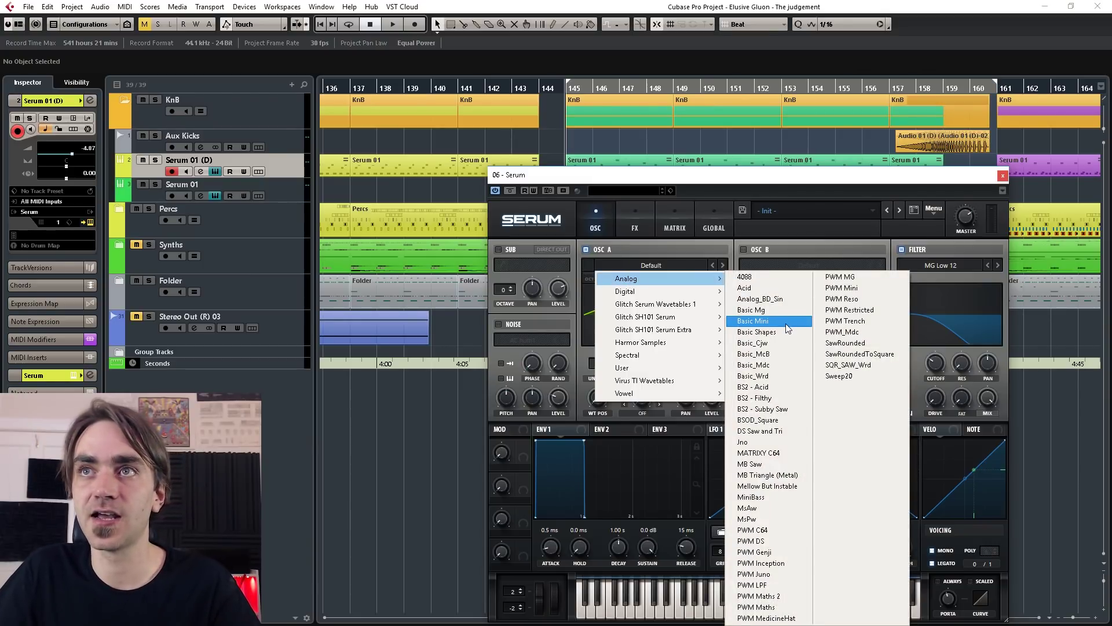
left_click(765, 332)
left_click_drag(597, 398, 615, 345)
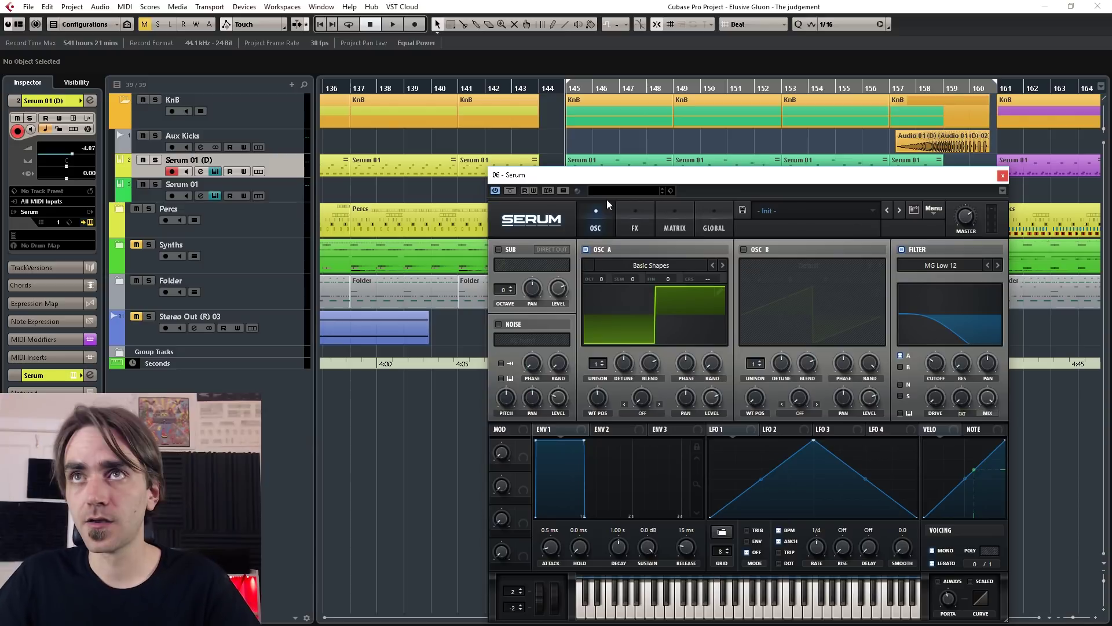
Enable Osc B with 0% random phase, load the Analog wavetable Basic_Wrd and move its position to the slanted square wave
left_click(744, 250)
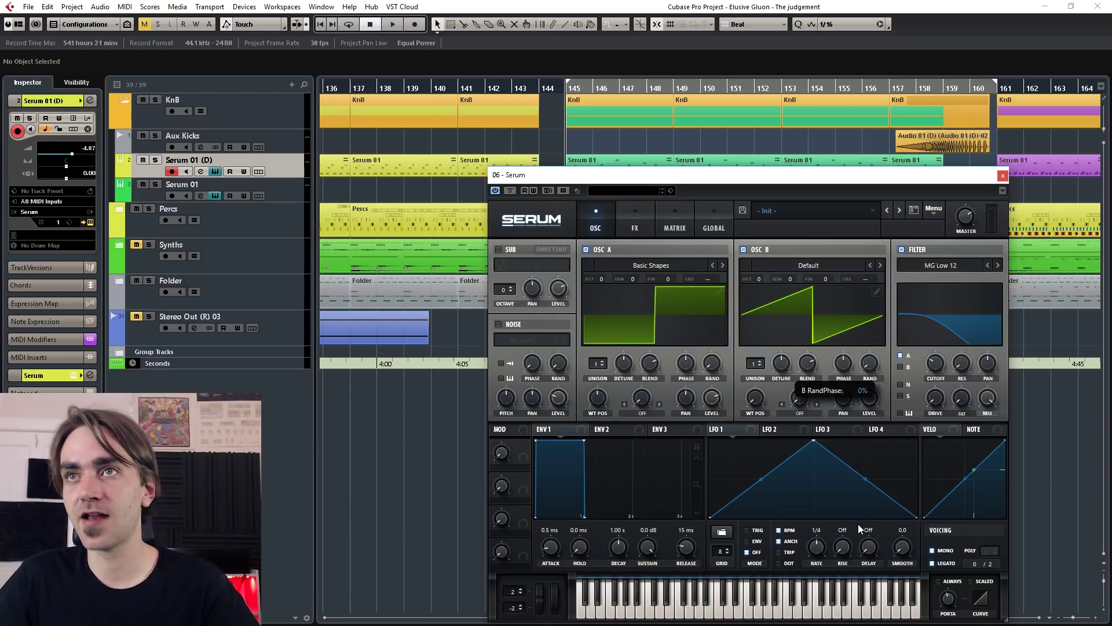
left_click(809, 266)
mouse_move(811, 279)
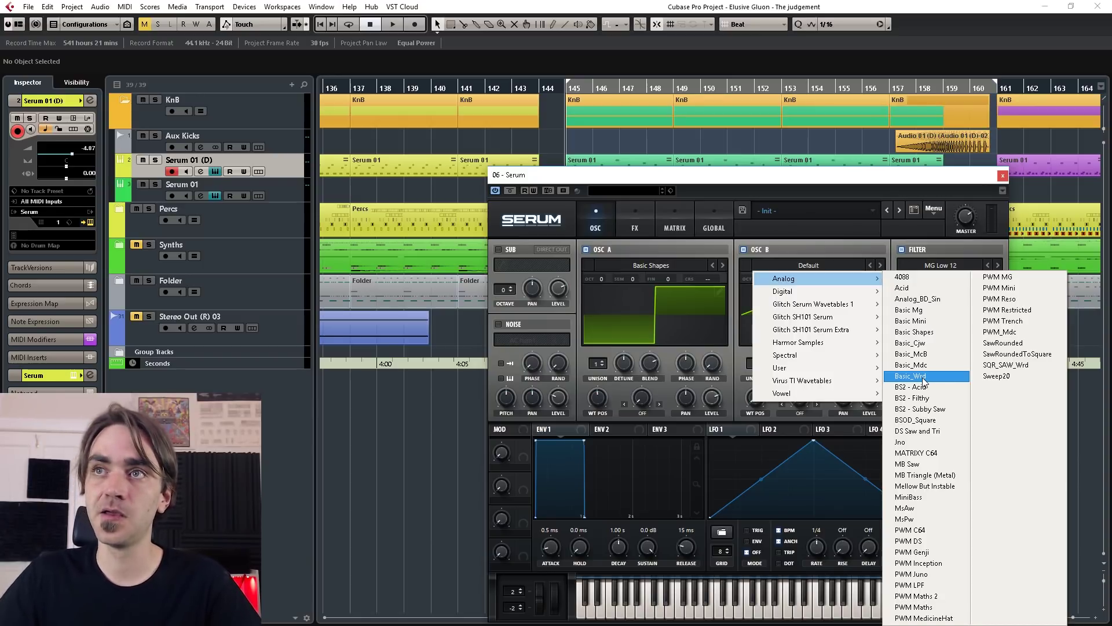
left_click(925, 377)
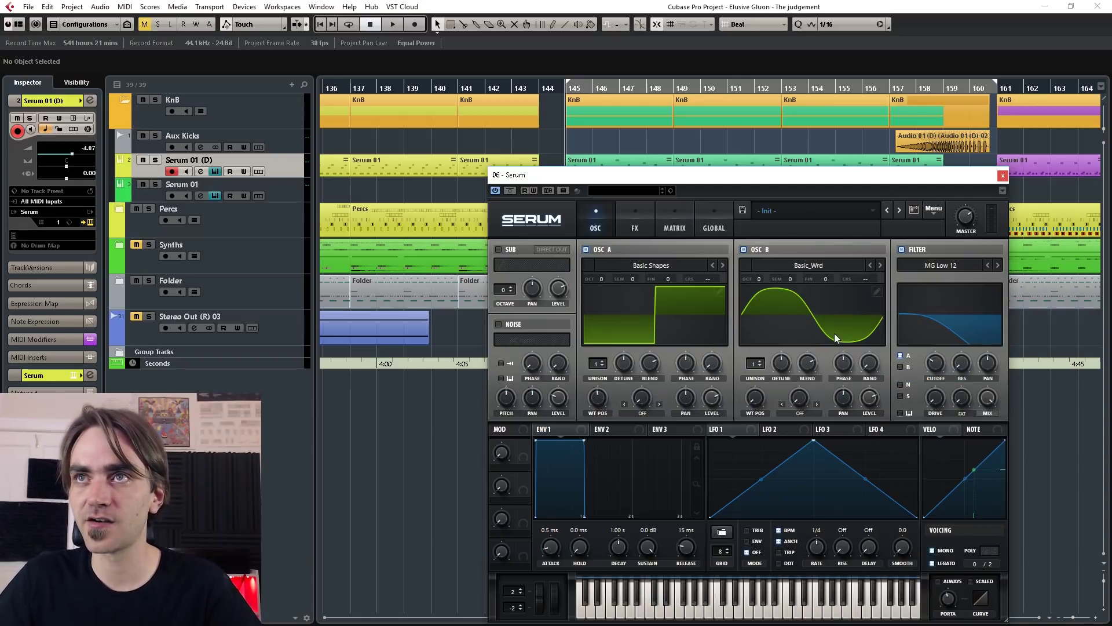
left_click_drag(749, 406, 759, 365)
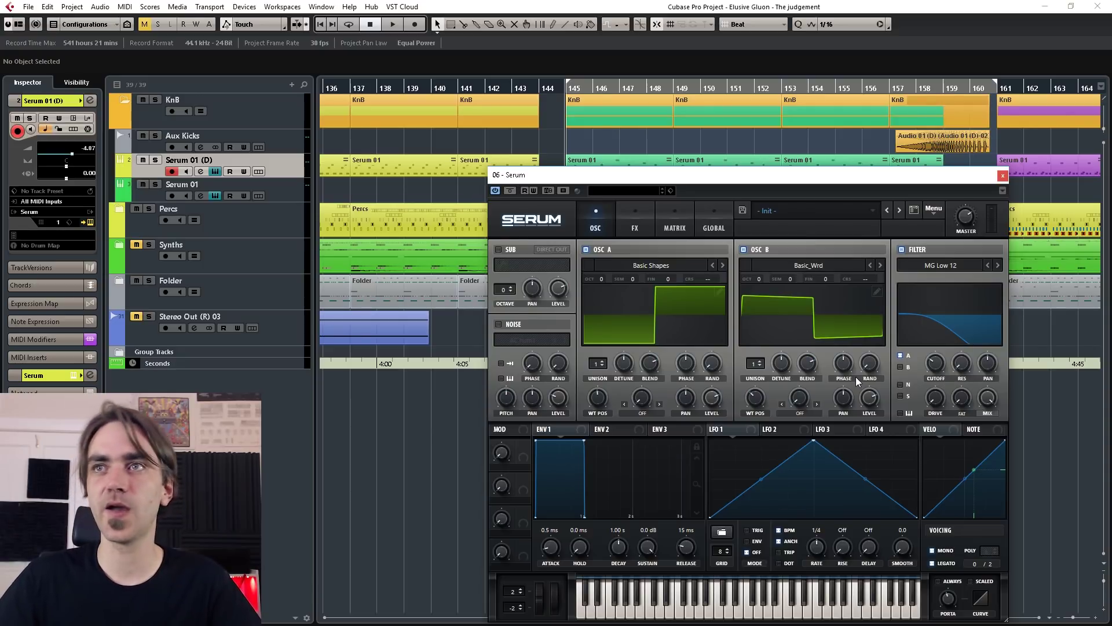
Compare Osc A and Osc B separately during playback from bar 145, leaving only Osc B enabled
left_click(744, 249)
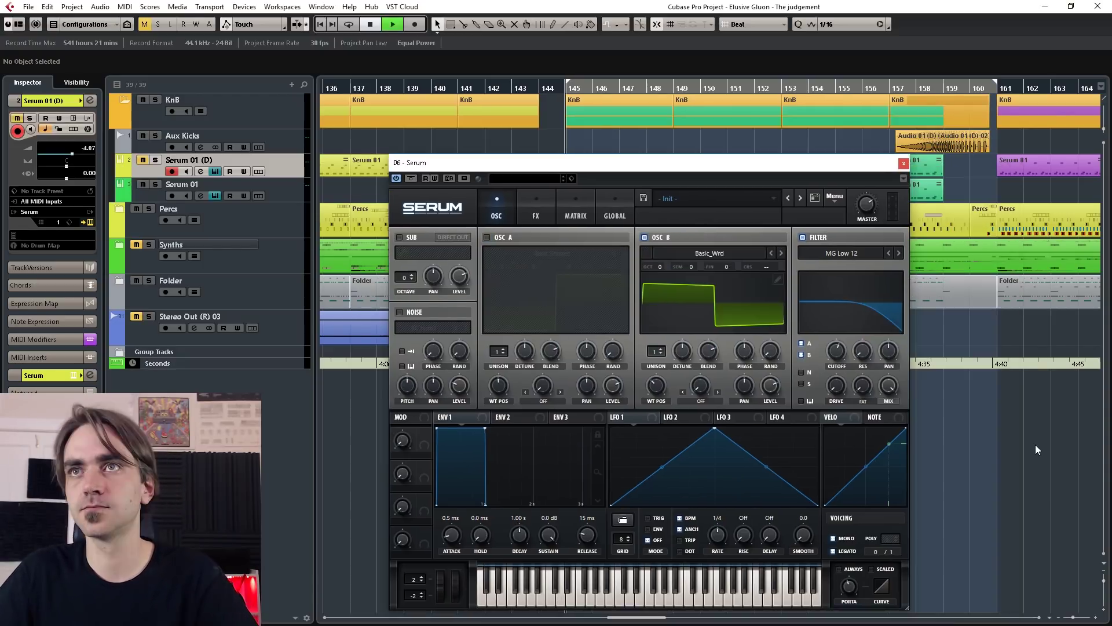
key("space")
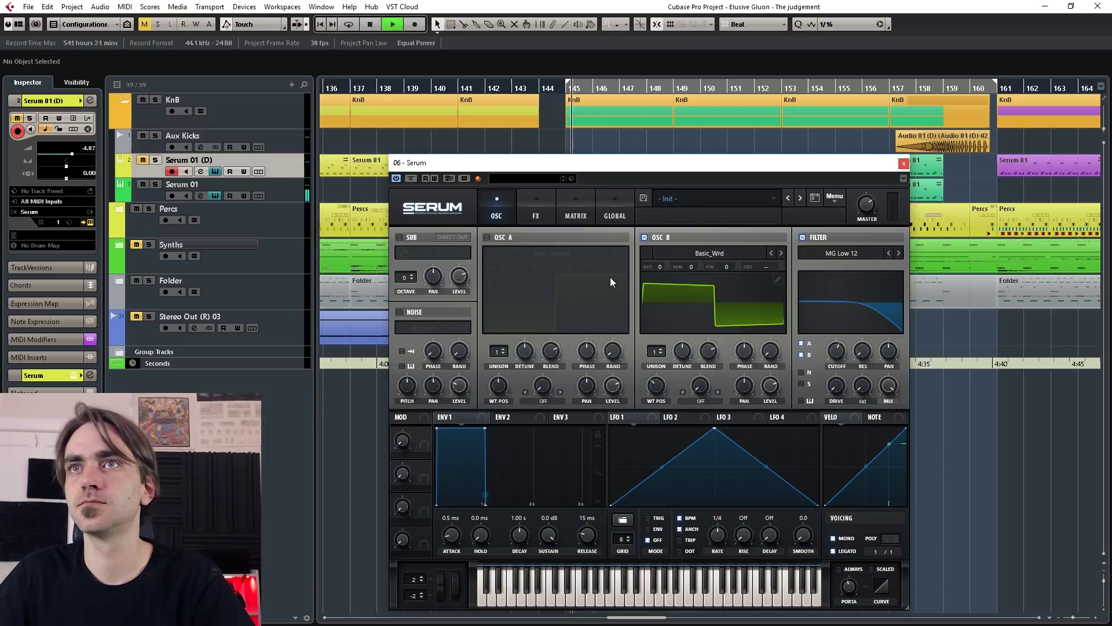
left_click(644, 238)
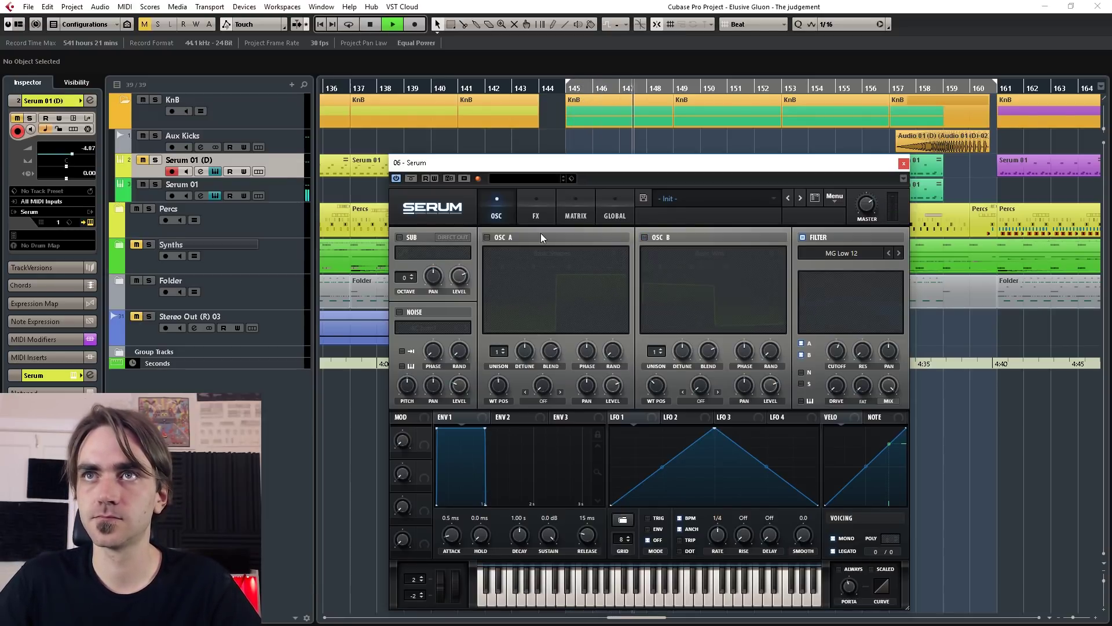
left_click(486, 237)
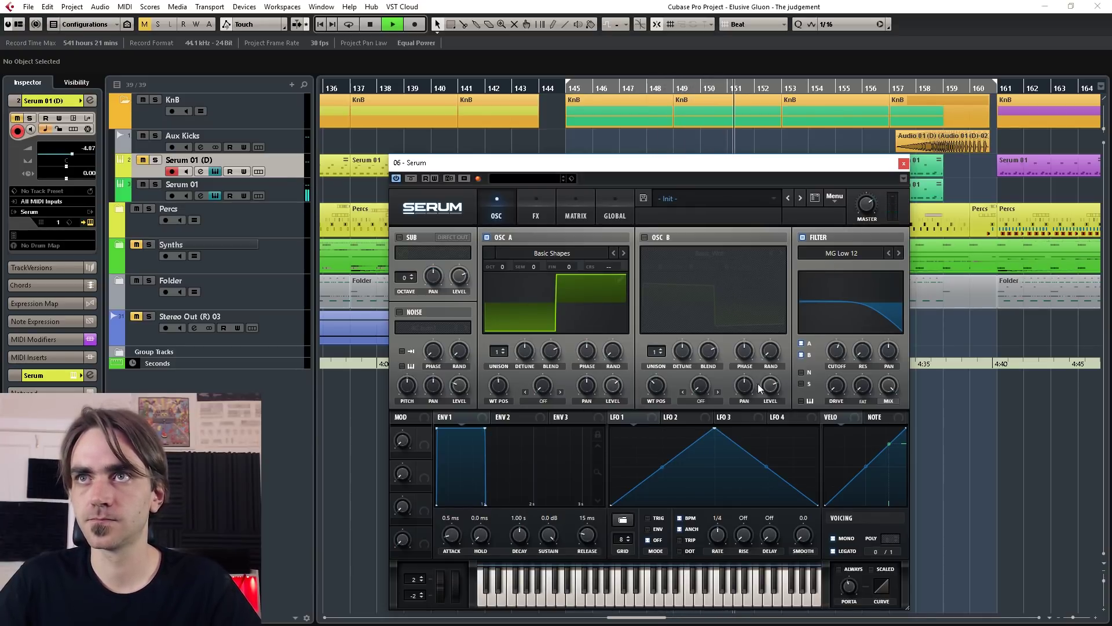
left_click(487, 238)
left_click(645, 238)
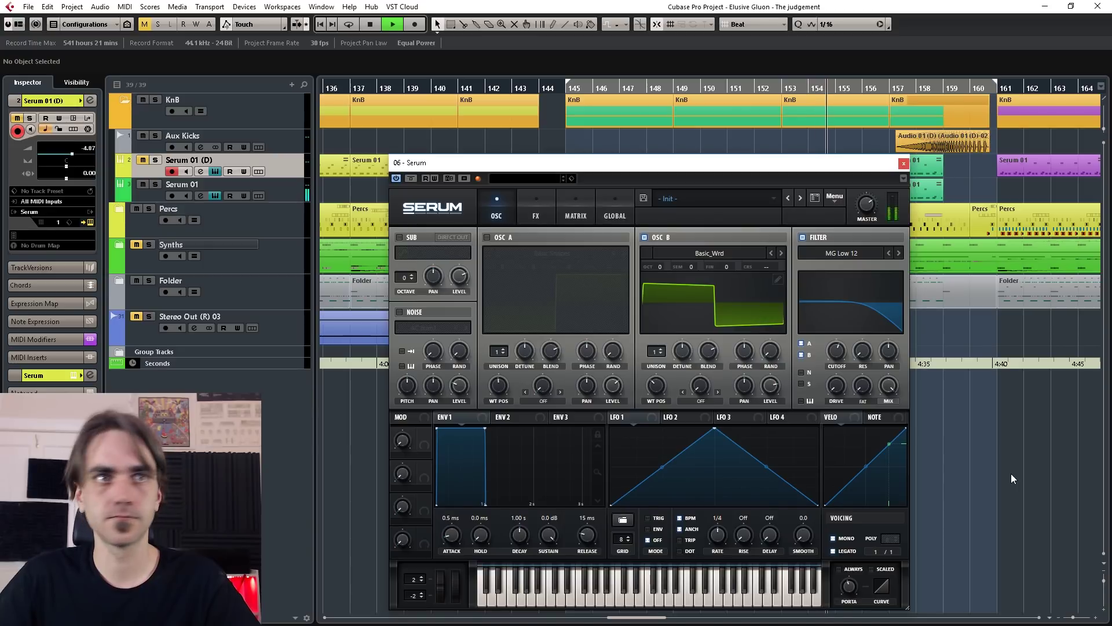
key("space")
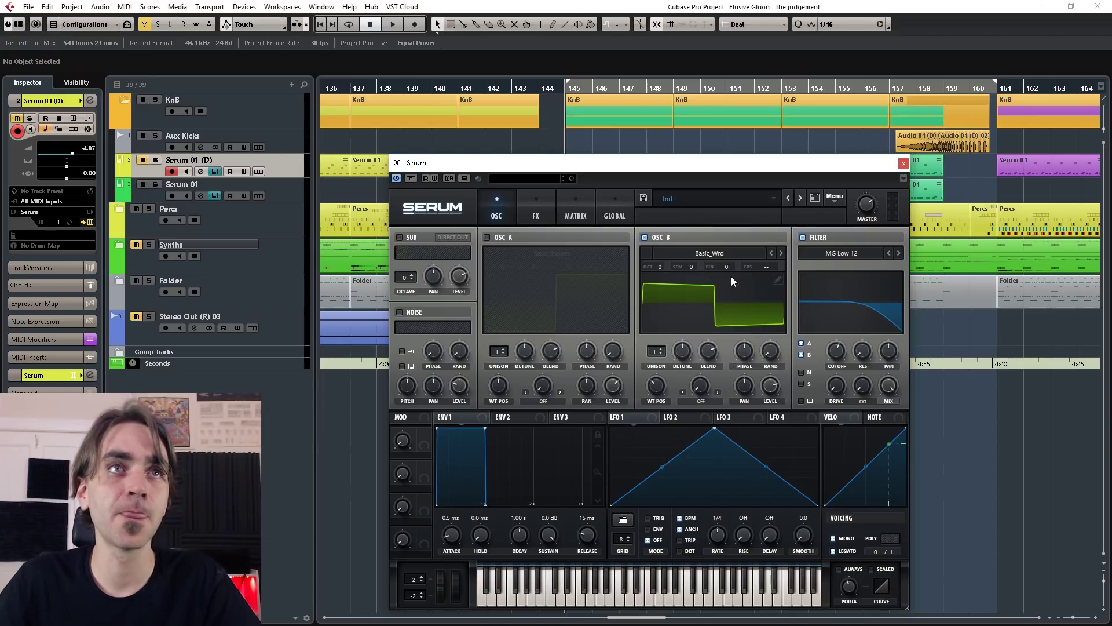
Lower the filter cutoff, modulate it from Env 2 with 0% sustain and an amount of 49, and audition the bass
left_click_drag(840, 350, 835, 381)
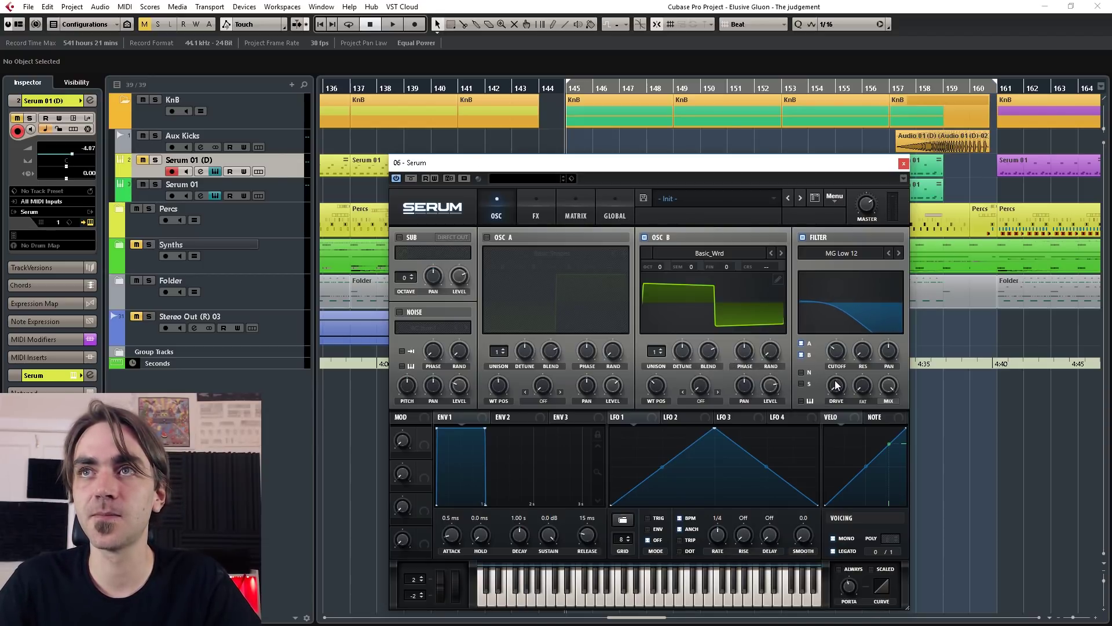
left_click(516, 418)
left_click_drag(588, 425, 836, 350)
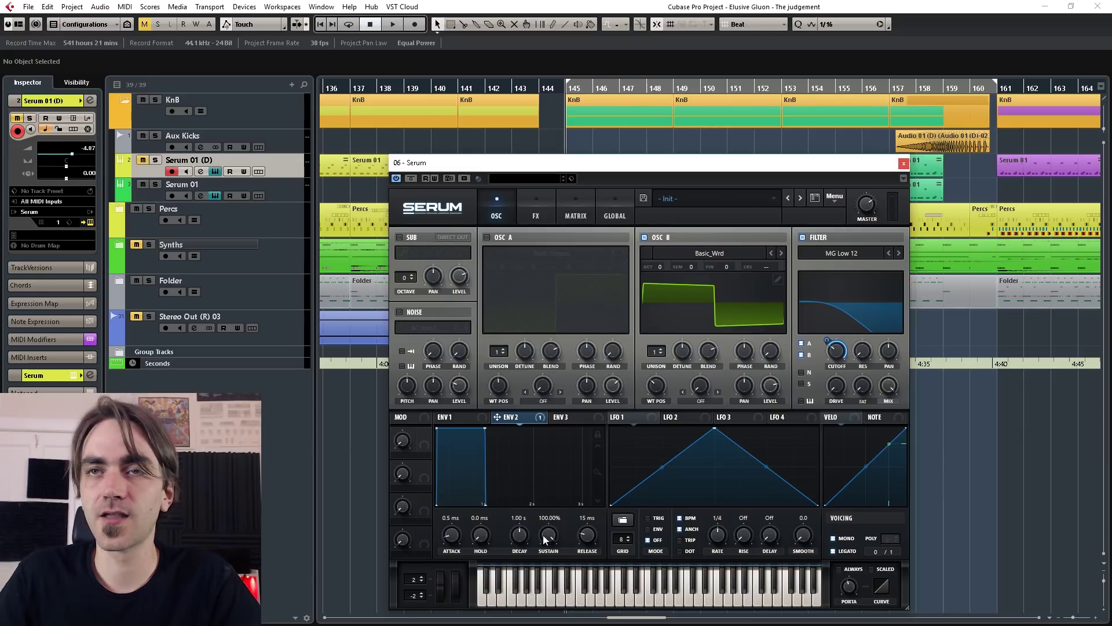
mouse_move(550, 535)
left_mouse_down()
mouse_move(551, 582)
mouse_move(534, 545)
left_mouse_up()
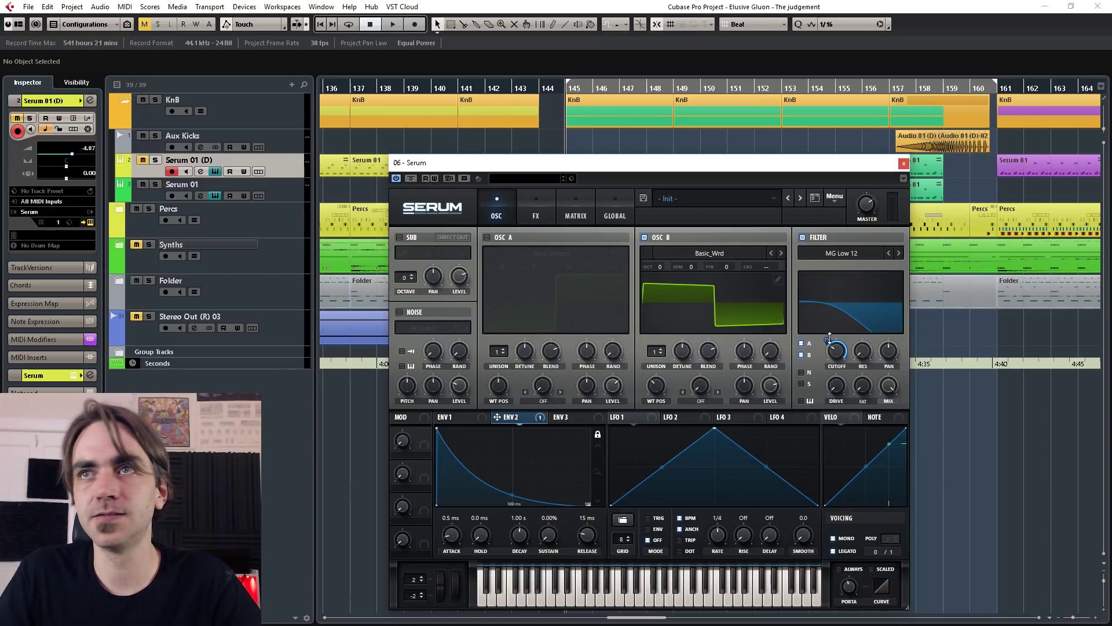
left_click_drag(829, 338, 825, 342)
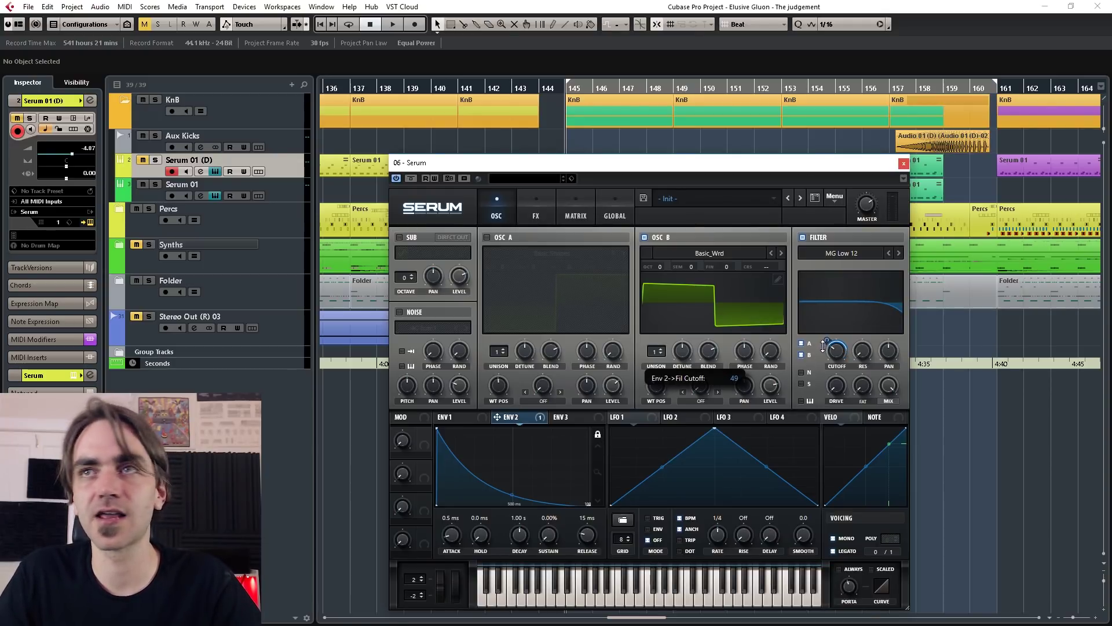
key("space")
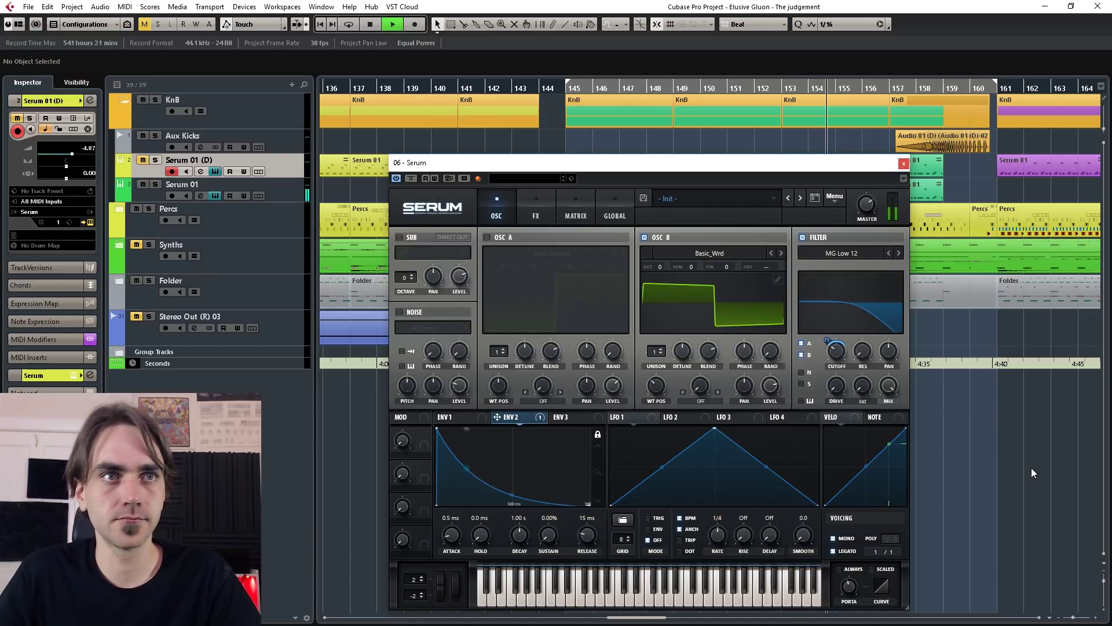
key("space")
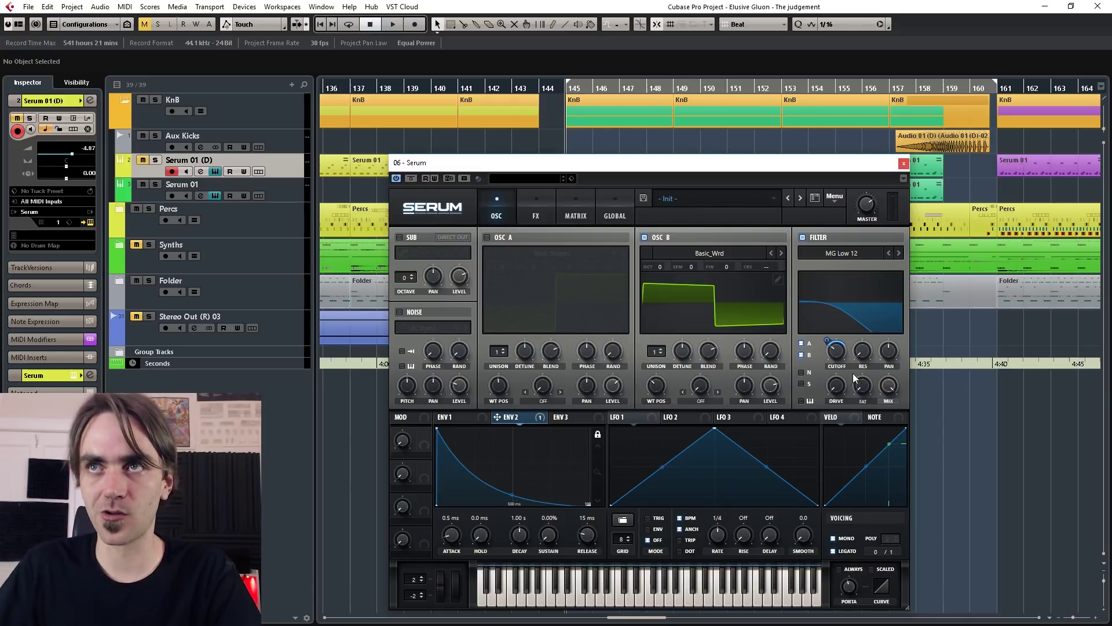
Modulate the filter cutoff from the Note source with an amount of -22
left_click(877, 417)
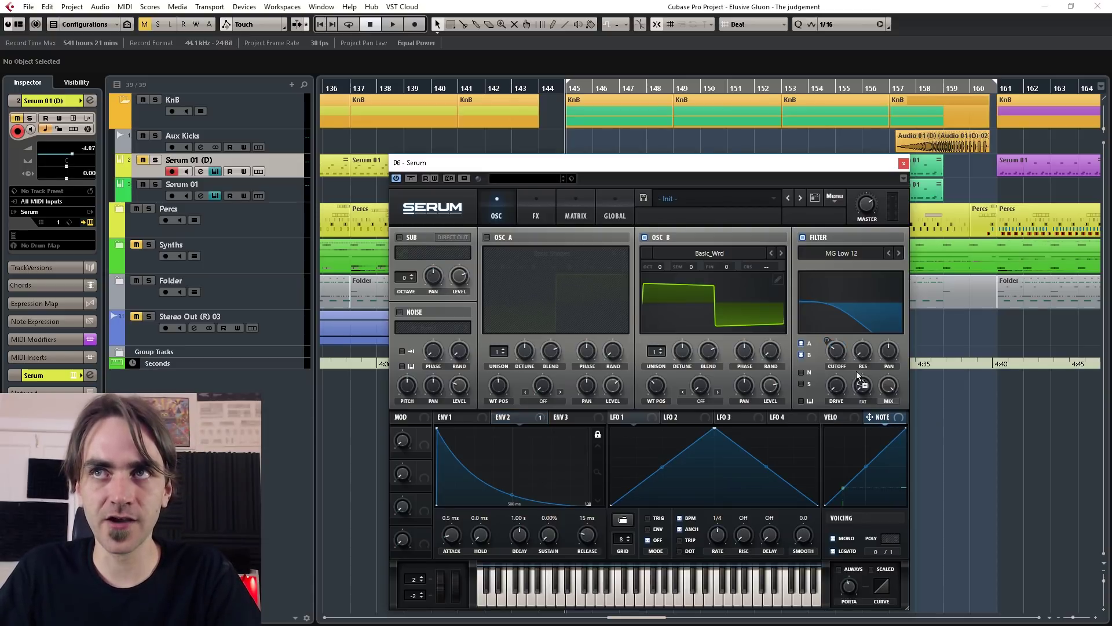
left_click_drag(830, 344, 814, 385)
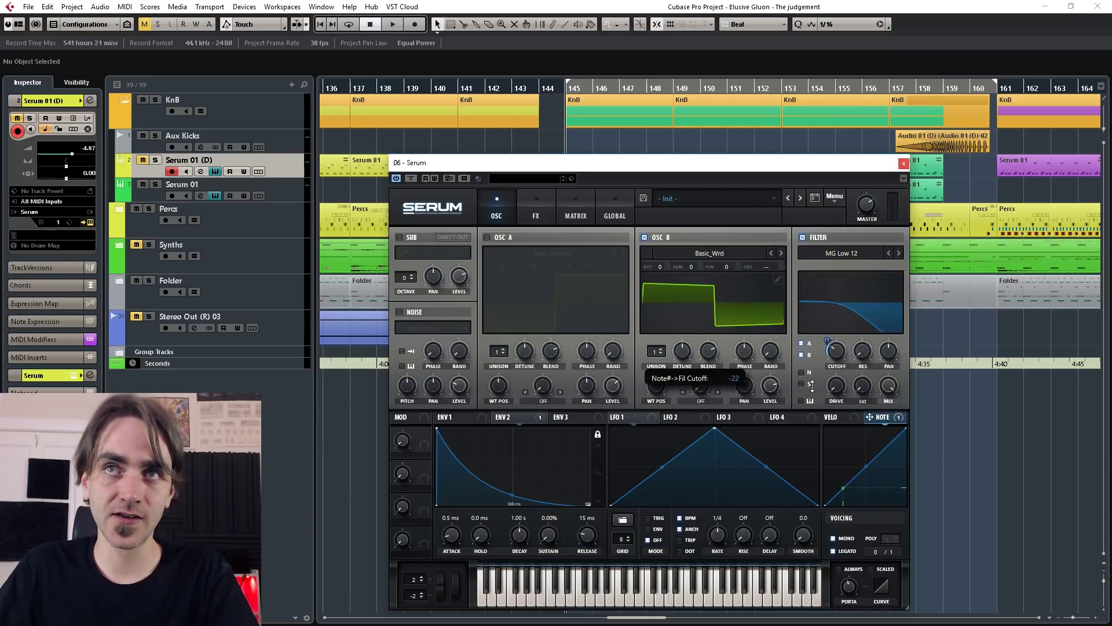
mouse_move(840, 366)
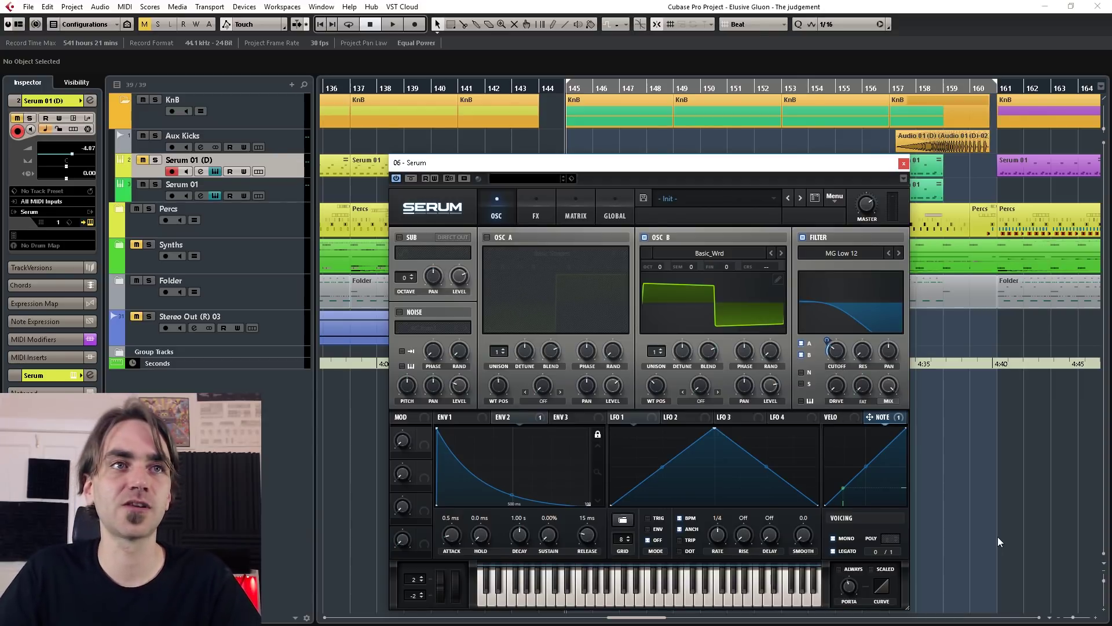
Copy the first two purple Serum 01 (D) clips from bar 161 onto the new Serum 01 track and play through them
key("g")
key("space")
left_click(964, 169)
left_click_drag(964, 168, 964, 183)
scroll(964, 185, "right", 2)
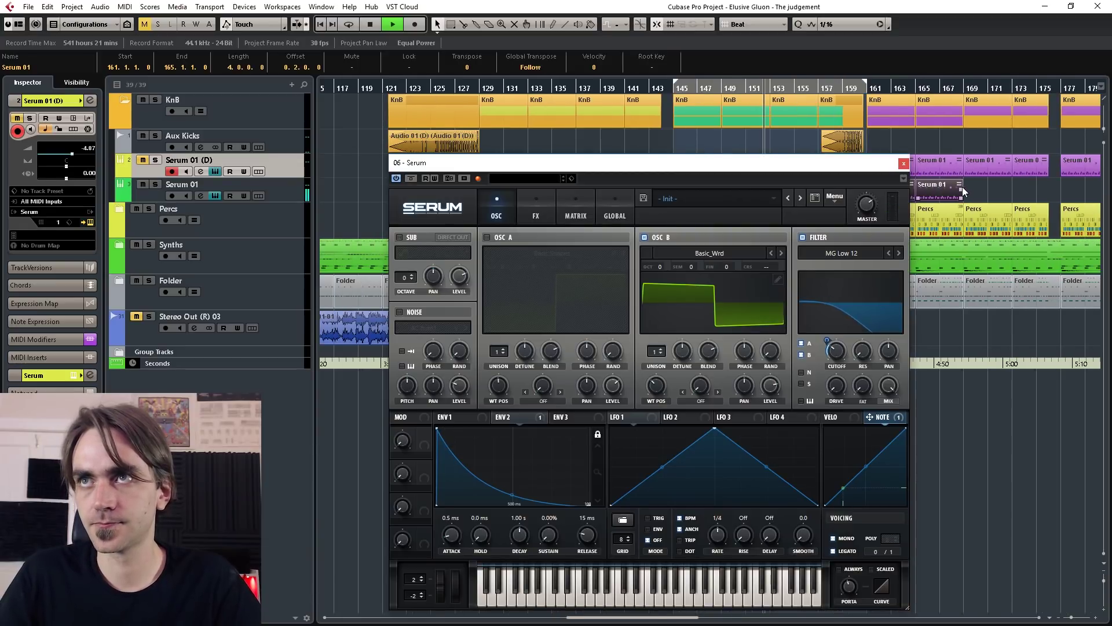
scroll(962, 186, "left", 4)
left_click(1031, 530)
scroll(1030, 530, "right", 2)
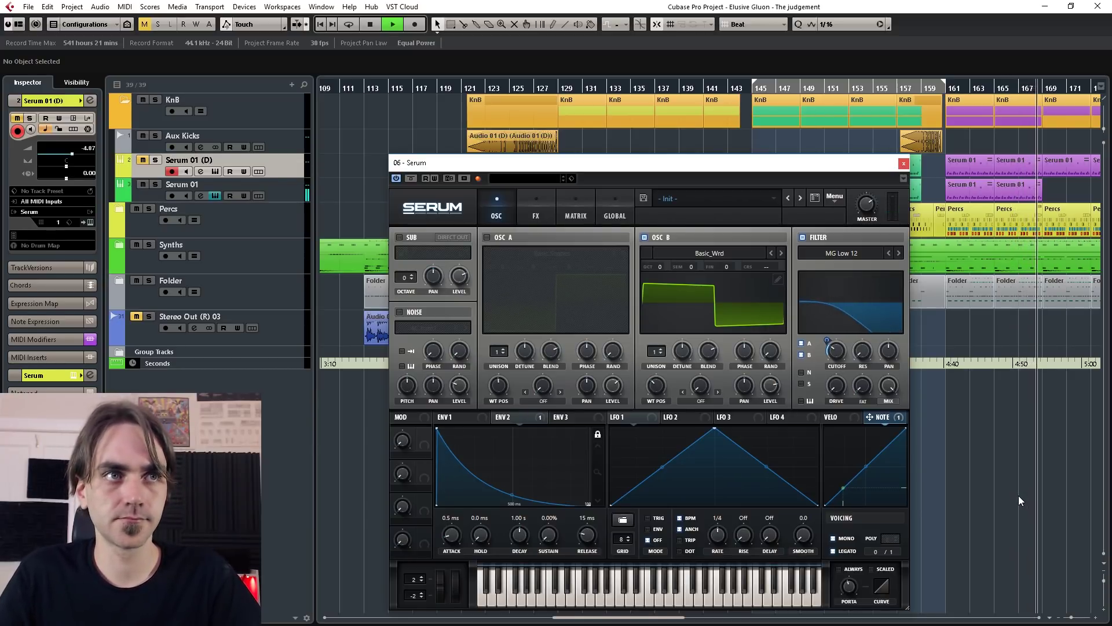
key("space")
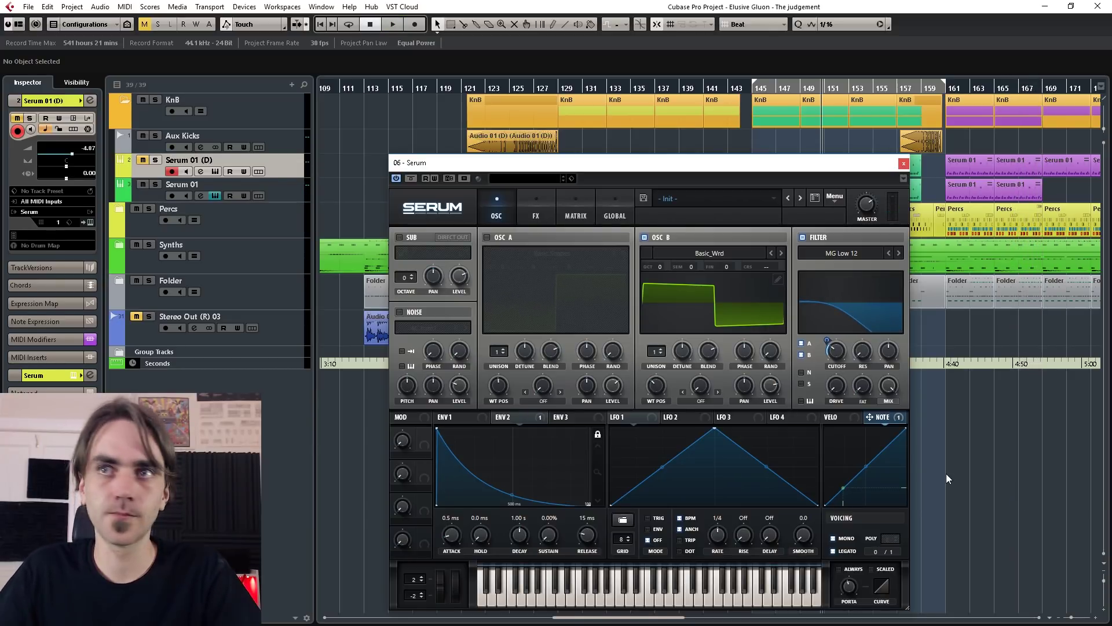